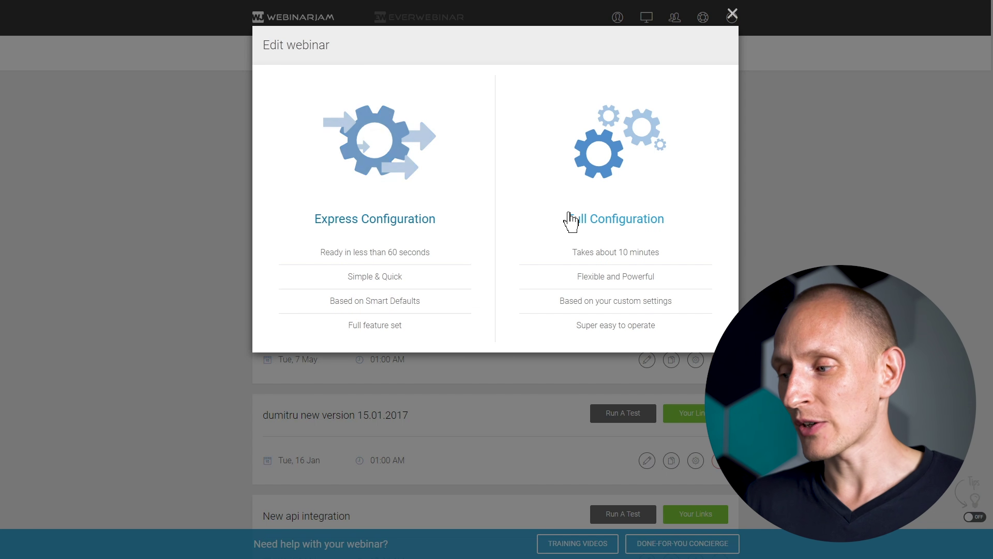
- Open the webinar's full configuration, turn on tips, and view the field tips in the Basic configuration section
{"action": "left_click", "coordinate": [637, 224]}
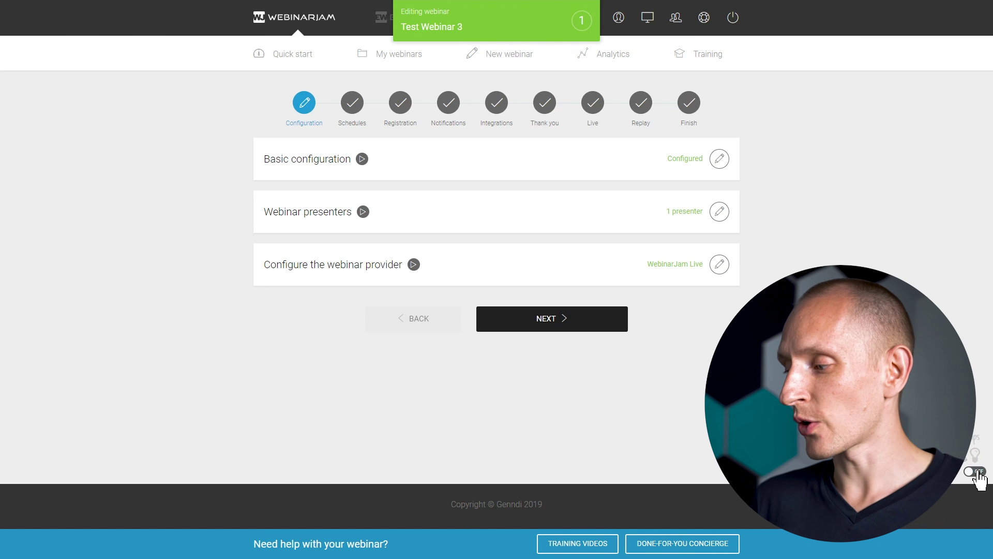
{"action": "left_click", "coordinate": [977, 472]}
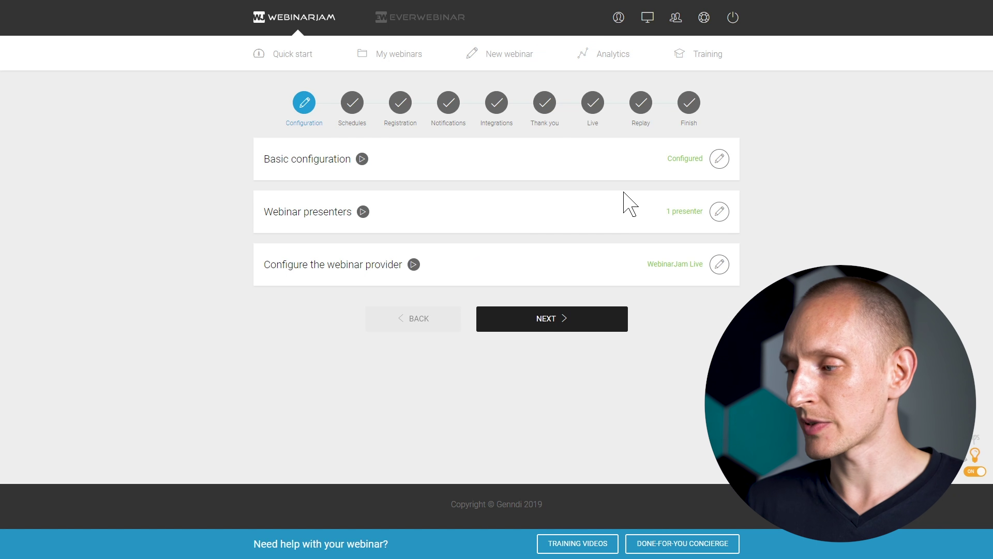
{"action": "left_click", "coordinate": [718, 167]}
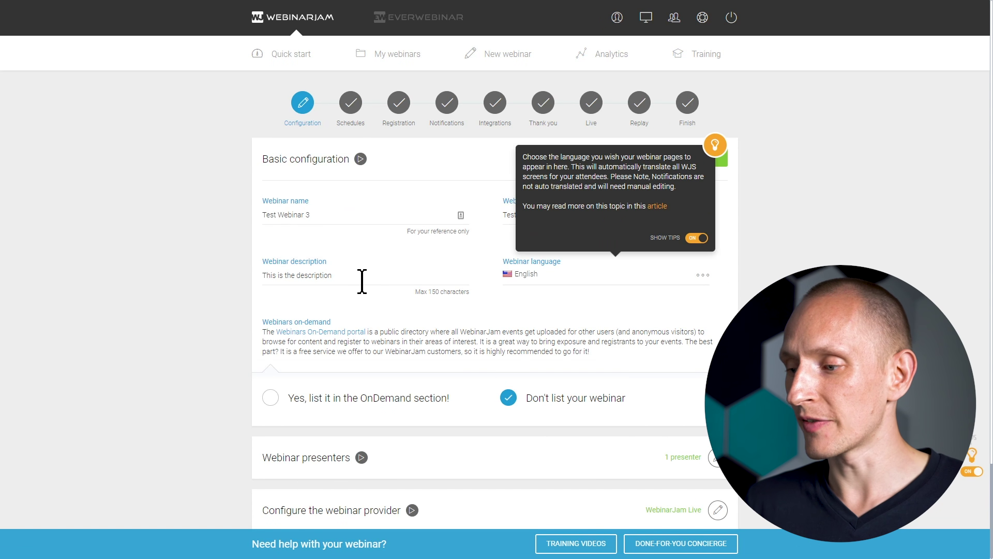
{"action": "mouse_move", "coordinate": [371, 218]}
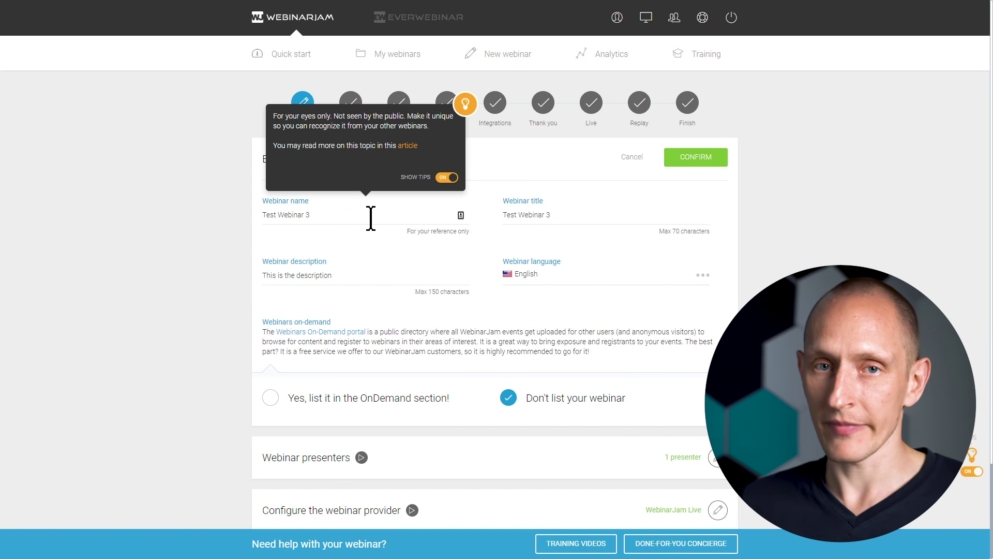
{"action": "triple_click", "coordinate": [385, 280]}
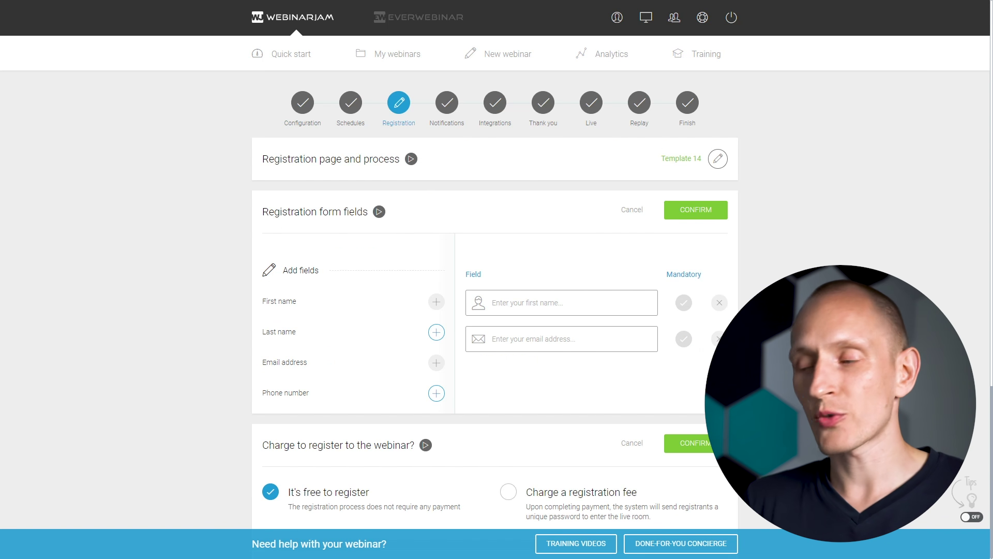
- Review the registration form, fee and password settings, and try to switch to the Thank you section
{"action": "scroll", "coordinate": [709, 189], "scroll_direction": "down", "scroll_amount": 4}
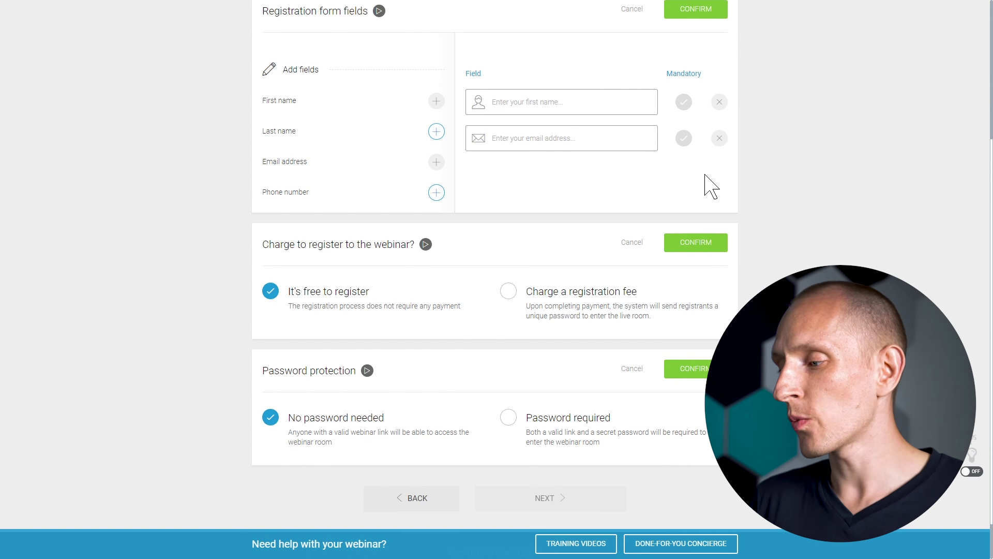
{"action": "scroll", "coordinate": [693, 311], "scroll_direction": "down", "scroll_amount": 1}
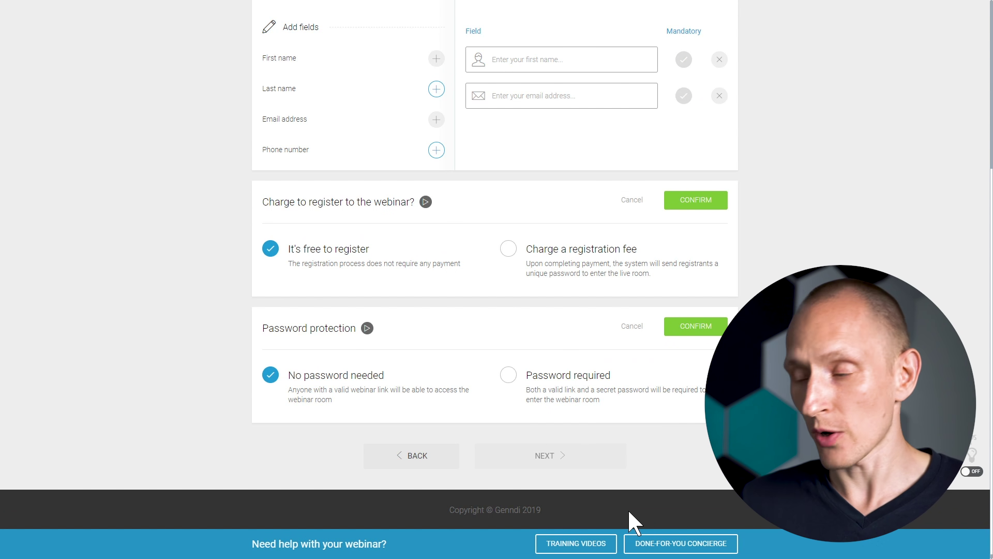
{"action": "scroll", "coordinate": [671, 455], "scroll_direction": "up", "scroll_amount": 5}
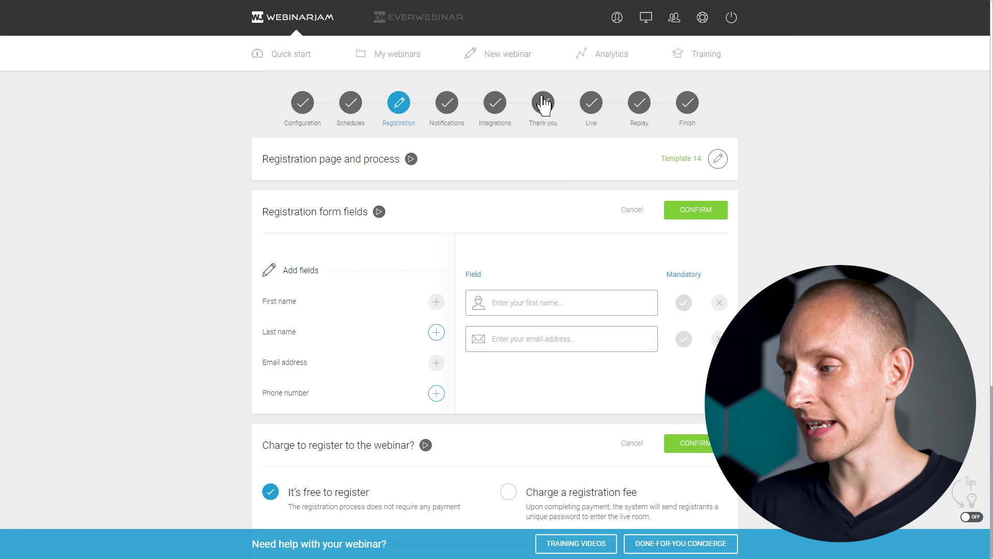
{"action": "left_click", "coordinate": [543, 104]}
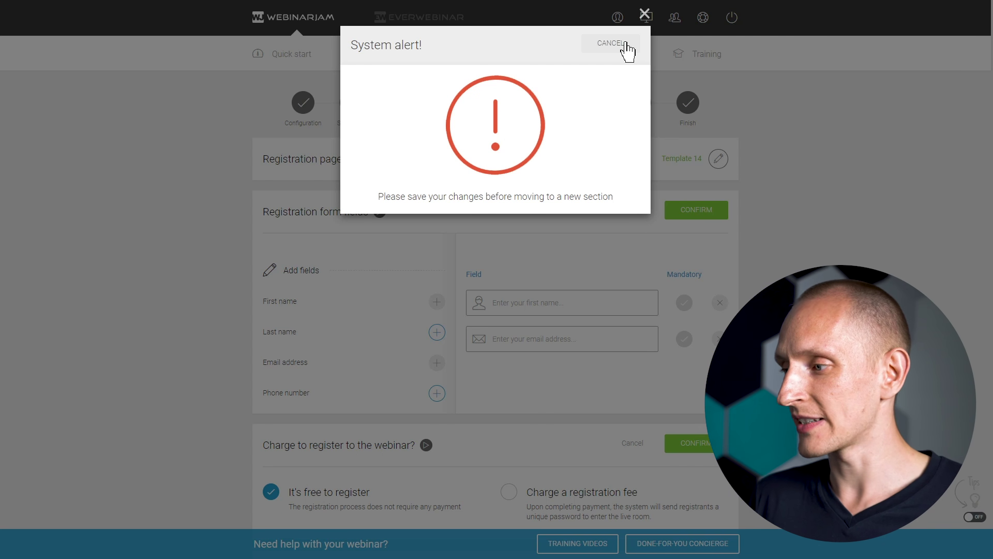
{"action": "left_click", "coordinate": [588, 240]}
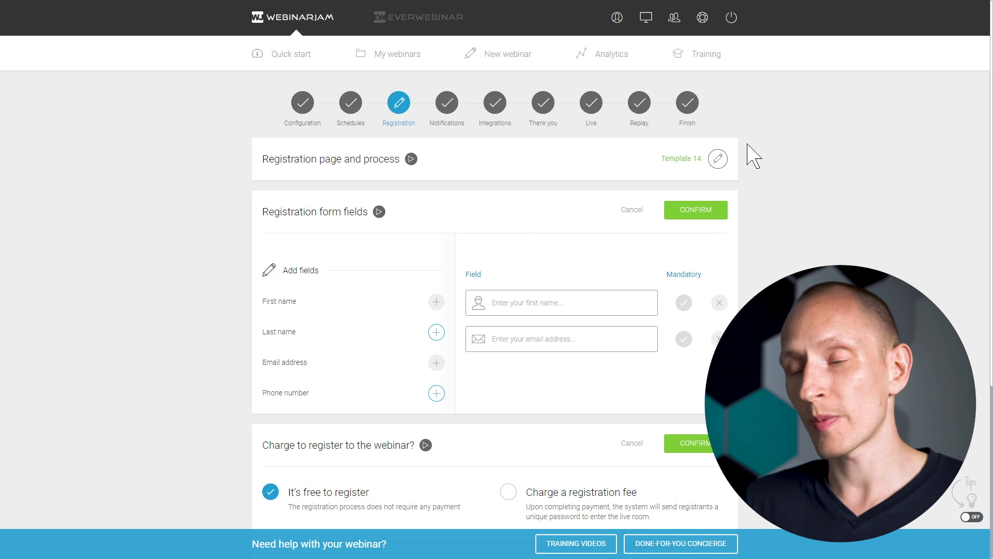
- Browse the registration page templates and leave the section without changing the selected template
{"action": "left_click", "coordinate": [718, 160]}
{"action": "scroll", "coordinate": [718, 165], "scroll_direction": "down", "scroll_amount": 5}
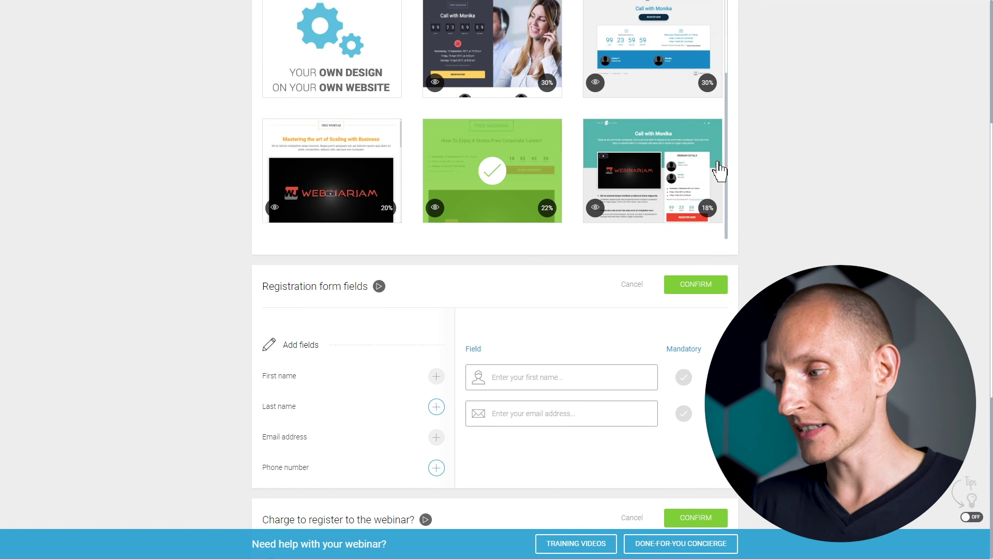
{"action": "scroll", "coordinate": [720, 171], "scroll_direction": "up", "scroll_amount": 3}
{"action": "scroll", "coordinate": [719, 171], "scroll_direction": "down", "scroll_amount": 1}
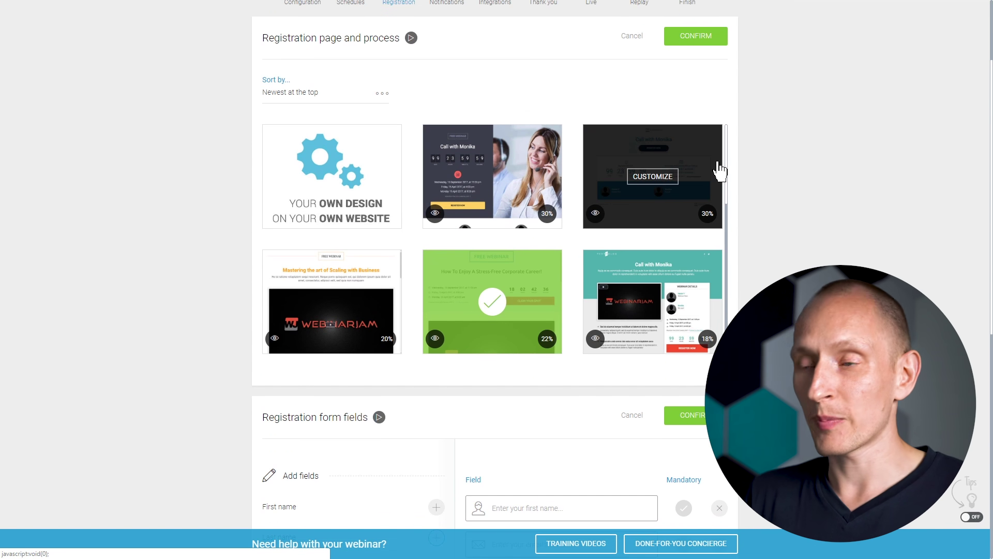
{"action": "scroll", "coordinate": [719, 171], "scroll_direction": "up", "scroll_amount": 2}
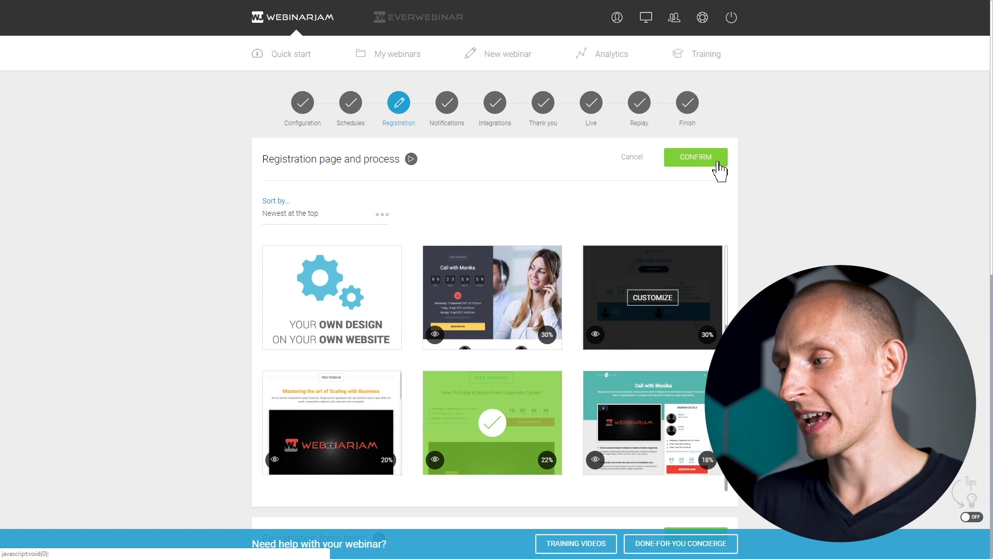
{"action": "left_click", "coordinate": [632, 156]}
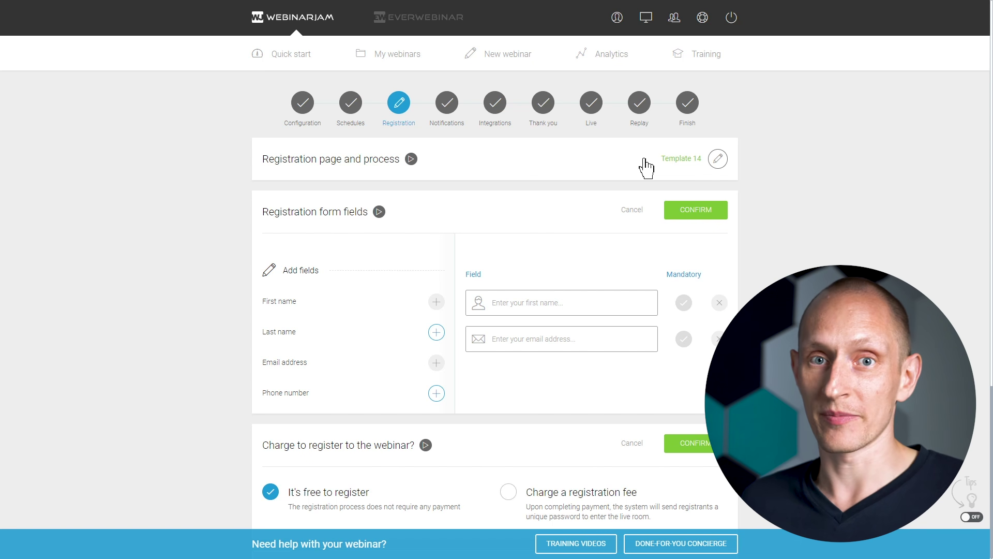
- Reopen the registration page templates and start customizing the light-gray one with the countdown and blue presenter bar
{"action": "left_click", "coordinate": [644, 161]}
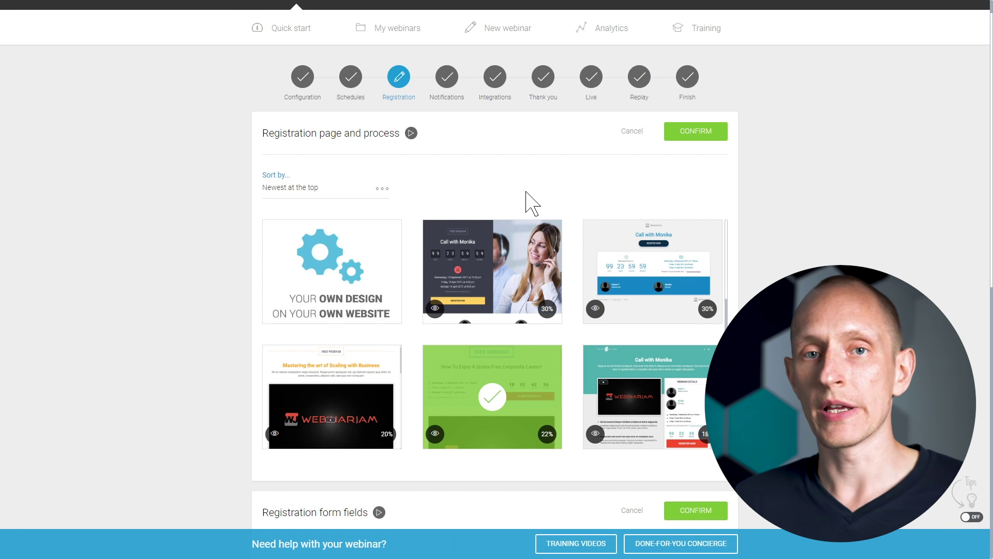
{"action": "mouse_move", "coordinate": [656, 257]}
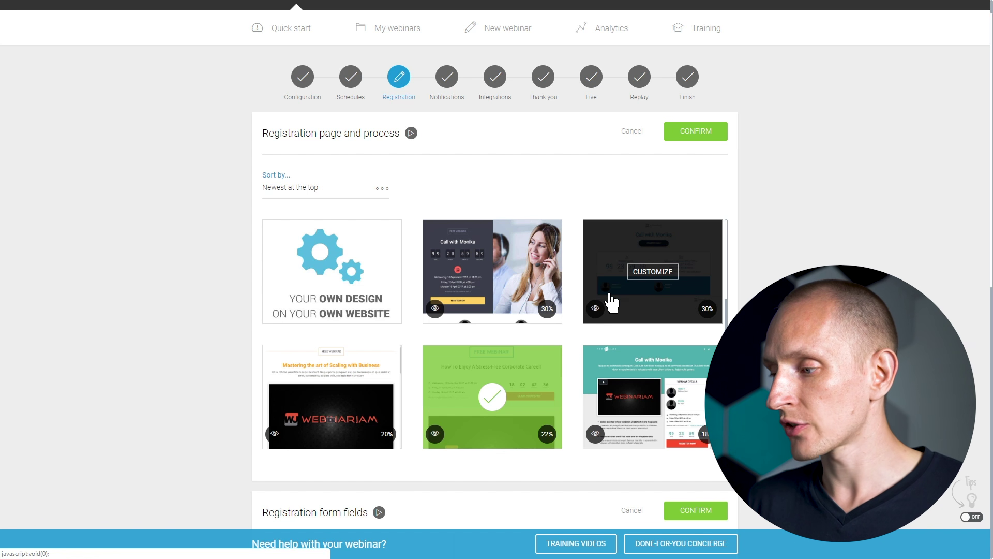
{"action": "left_click", "coordinate": [663, 278]}
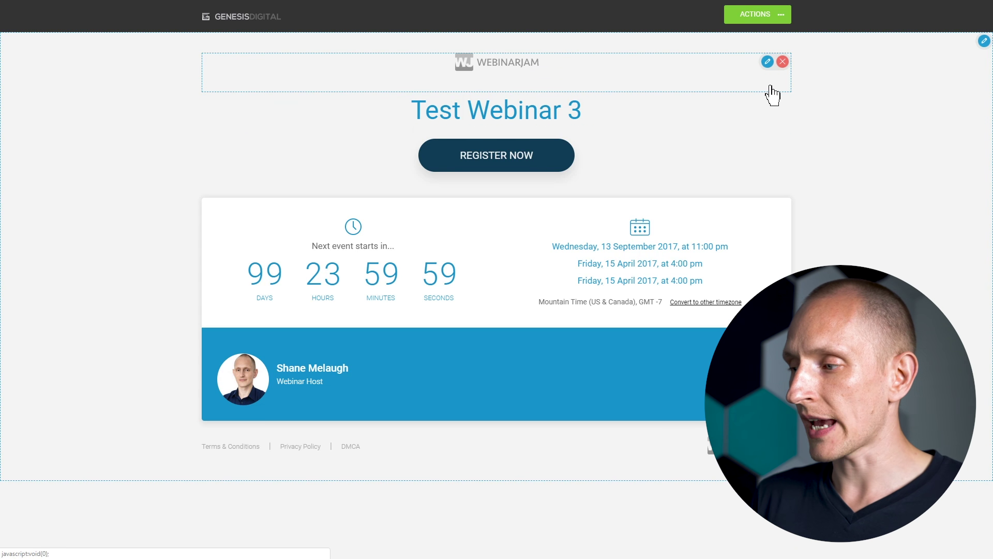
- Replace the registration page title with "But You Can Change the Text and Whatnot" and look at its font size options
{"action": "left_click", "coordinate": [743, 117]}
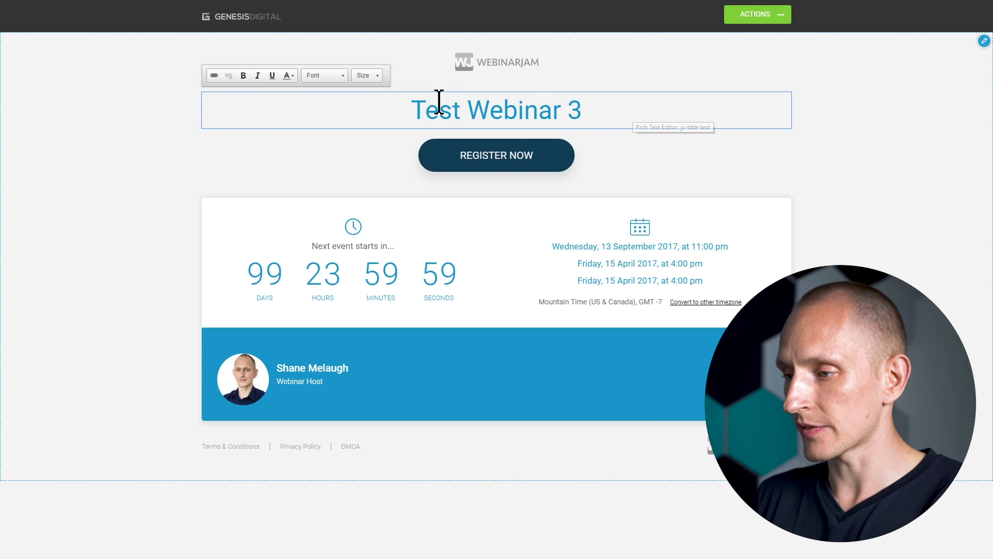
{"action": "triple_click", "coordinate": [545, 112]}
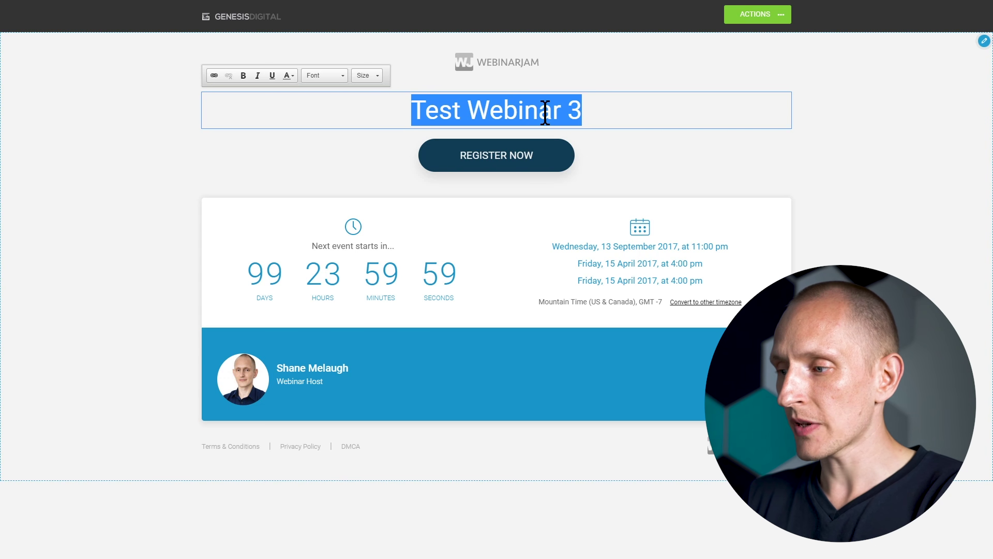
{"action": "type", "text": "But You Can Change the T"}
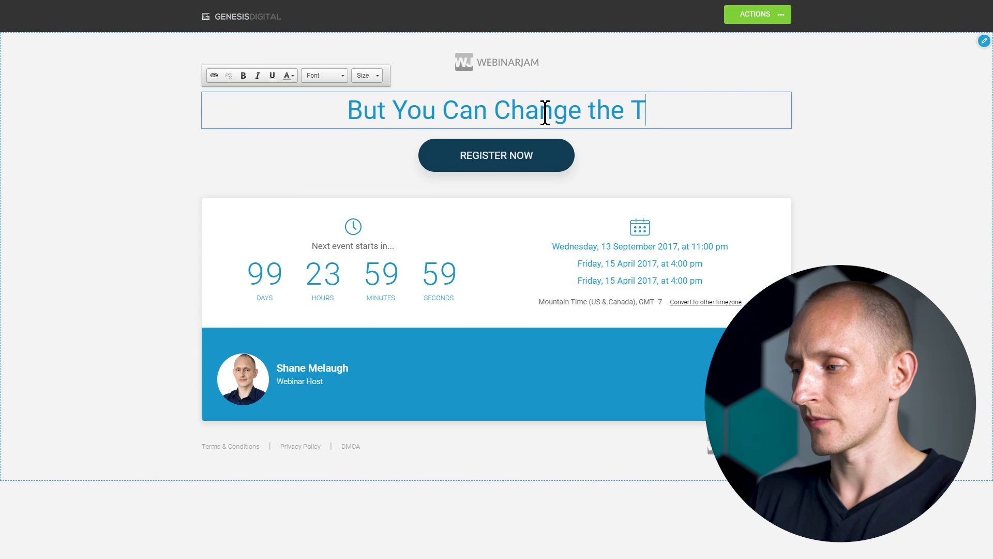
{"action": "type", "text": "ext and Whatnot"}
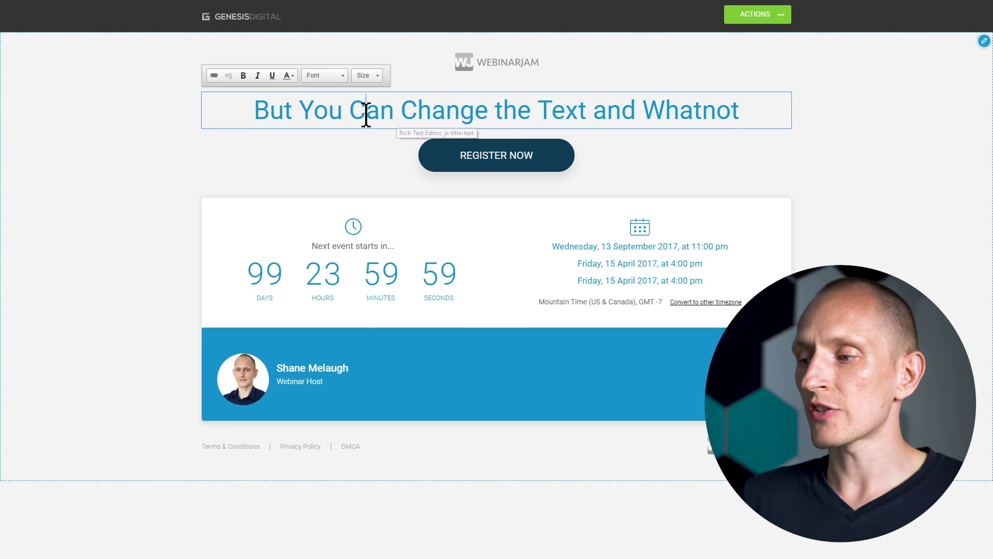
{"action": "left_click", "coordinate": [368, 76]}
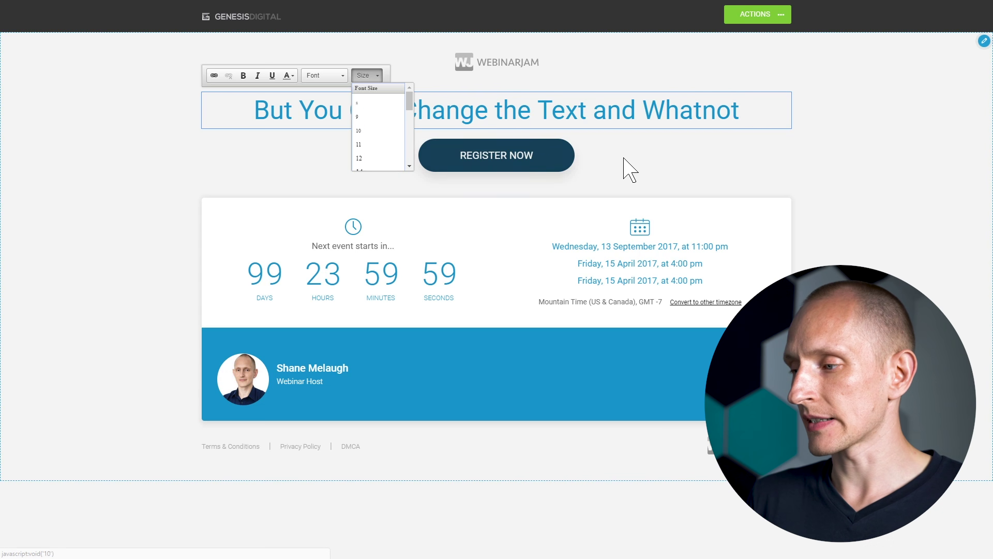
{"action": "left_click", "coordinate": [580, 157]}
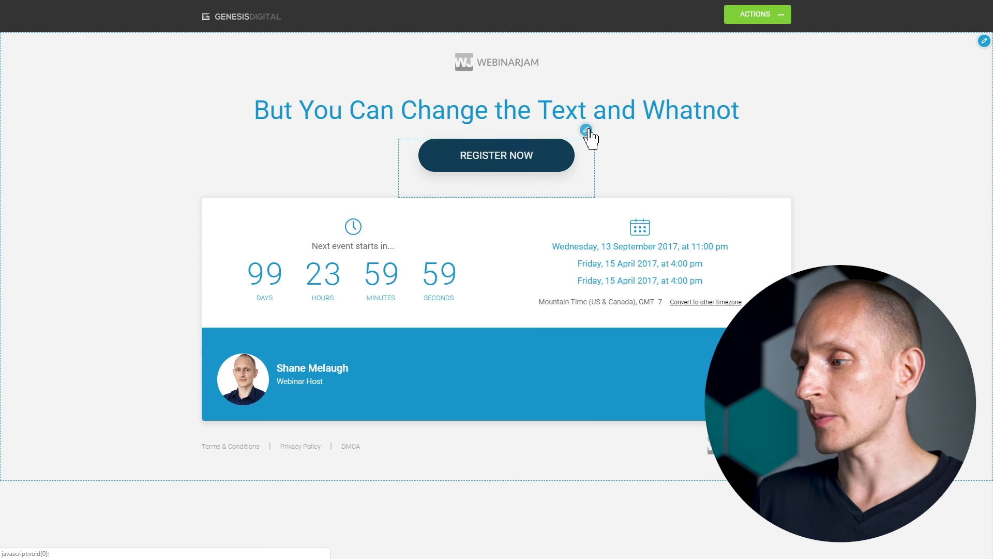
- Set the REGISTER NOW button's background color to purple #ba43b4 and save the button settings
{"action": "left_click", "coordinate": [586, 129]}
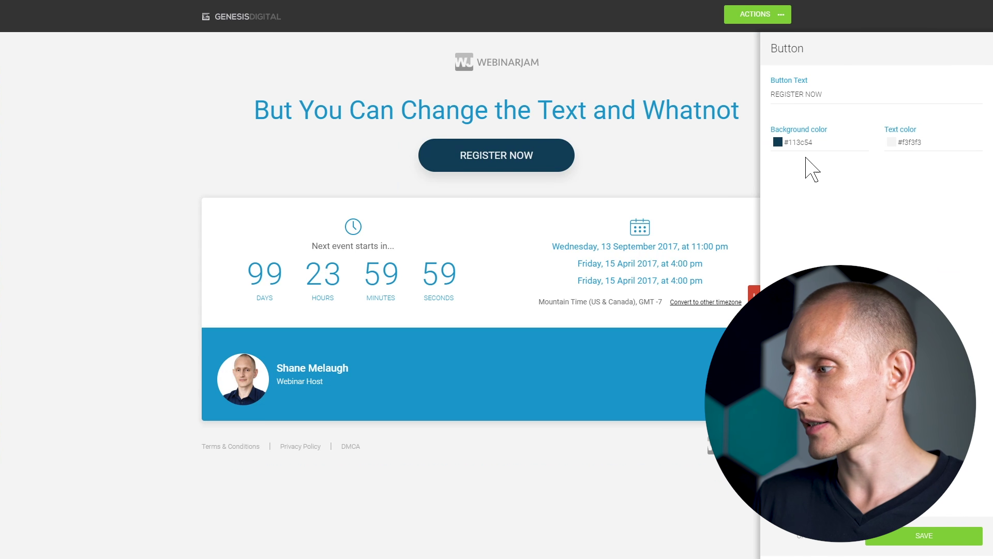
{"action": "left_click", "coordinate": [777, 143]}
{"action": "left_click", "coordinate": [821, 173]}
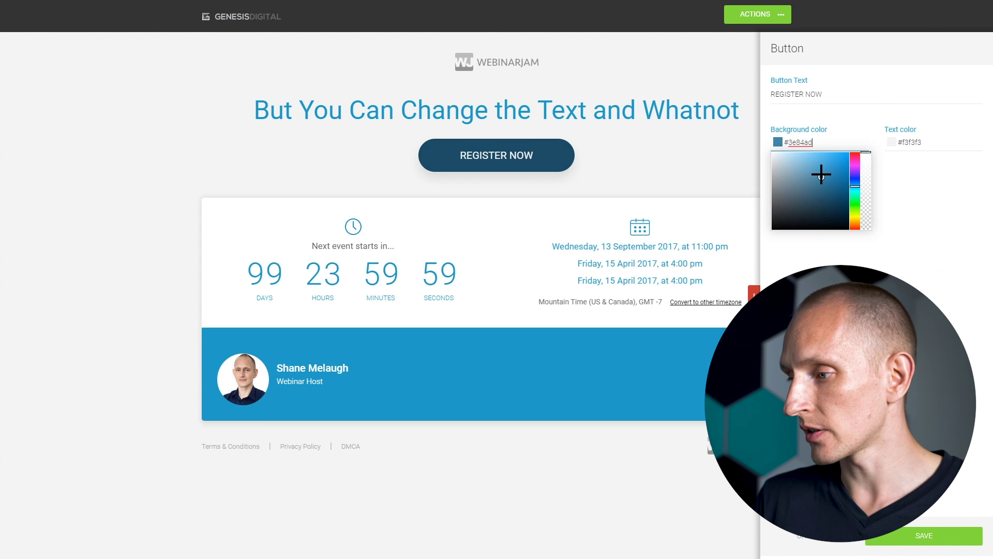
{"action": "left_click", "coordinate": [856, 164]}
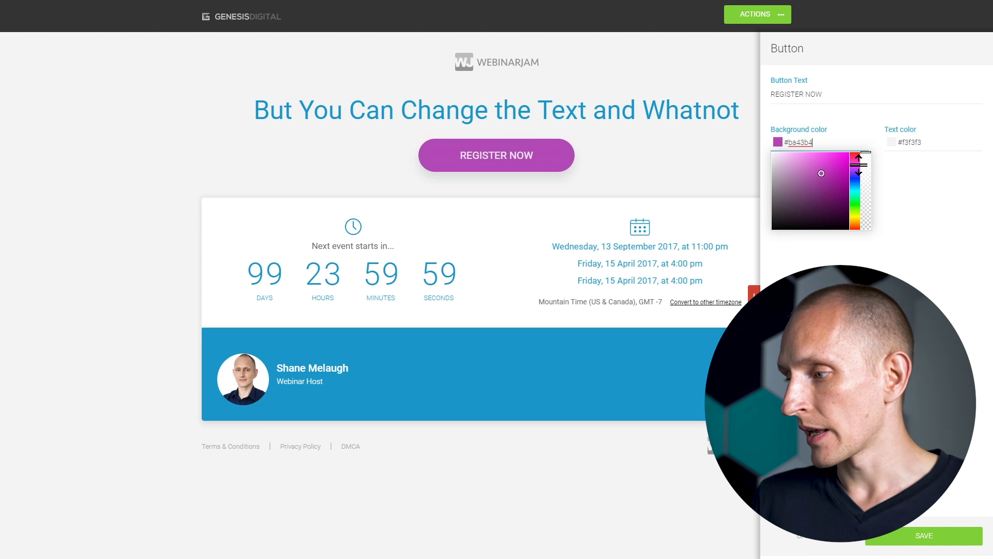
{"action": "left_click", "coordinate": [901, 537]}
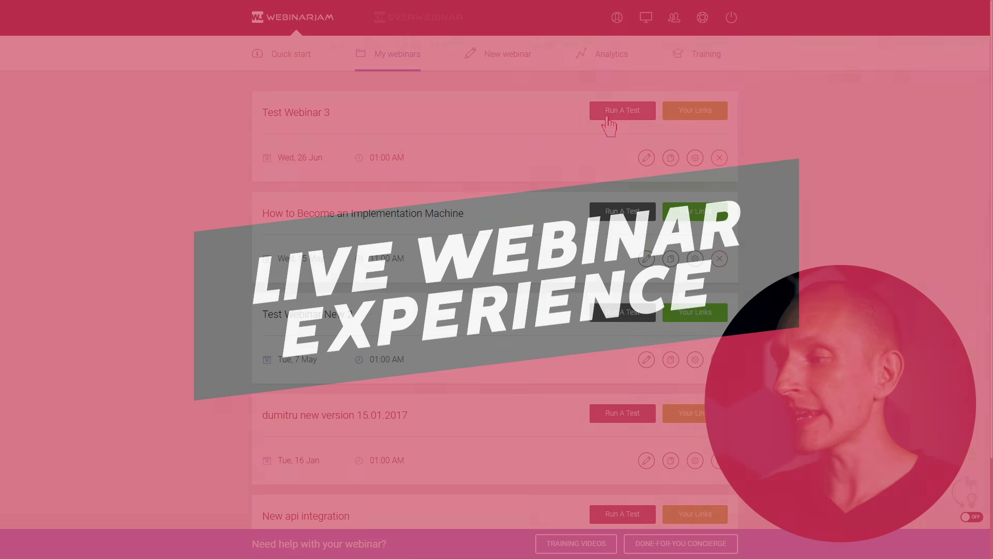
- Start a test run of Test Webinar 3 and compare its live room and registration page invitation links
{"action": "left_click", "coordinate": [608, 117]}
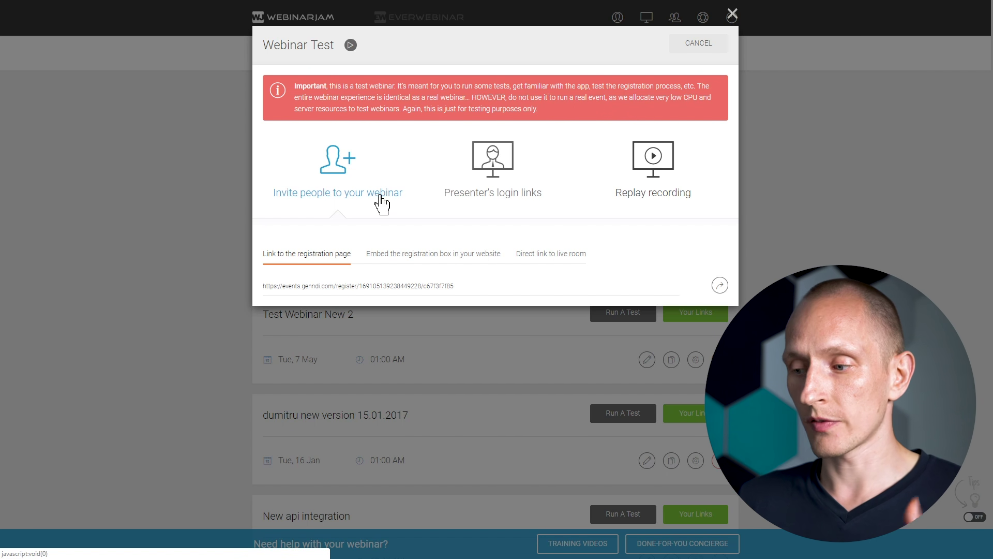
{"action": "left_click", "coordinate": [409, 268]}
{"action": "left_click", "coordinate": [532, 257]}
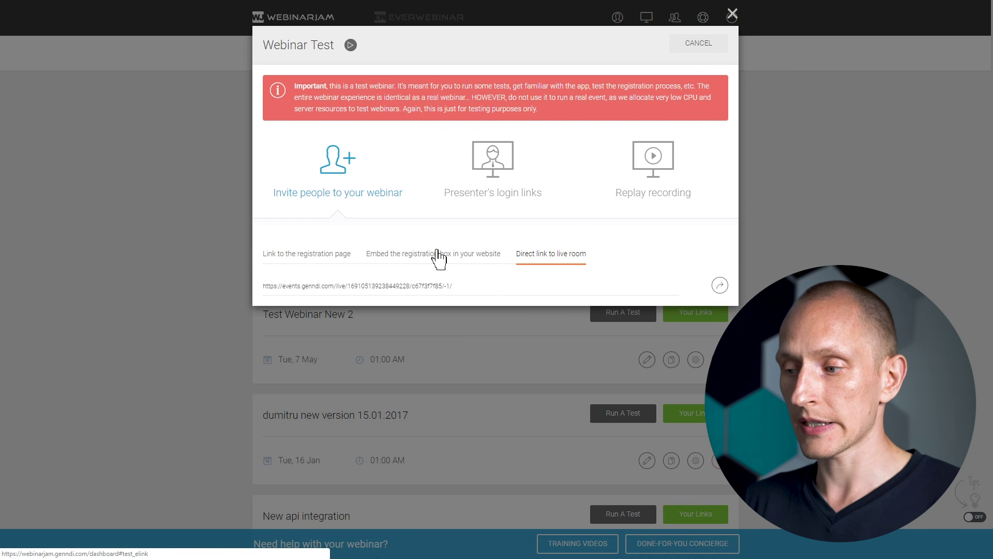
{"action": "left_click", "coordinate": [305, 254]}
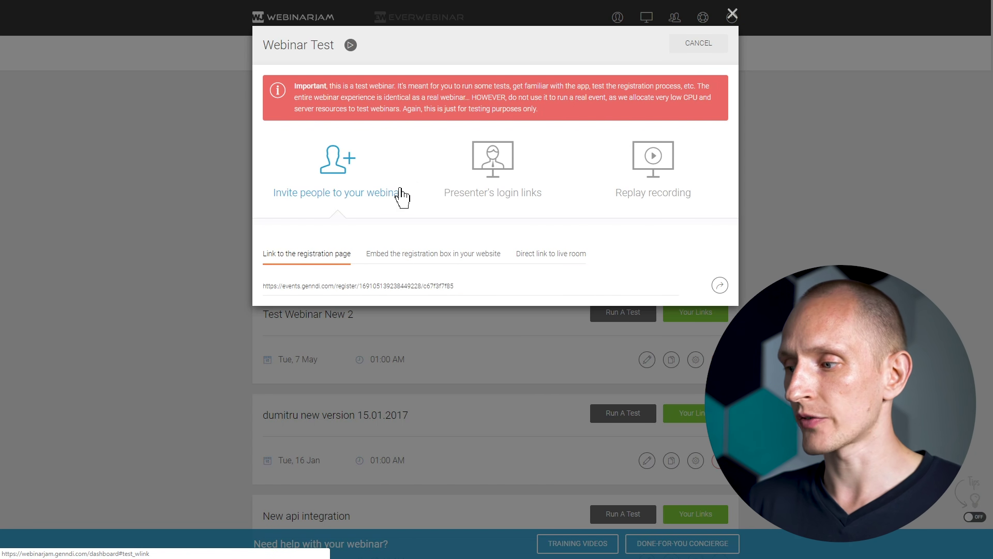
- Open the presenter's live room link for the test webinar and continue past the last-minute checklist
{"action": "left_click", "coordinate": [491, 160]}
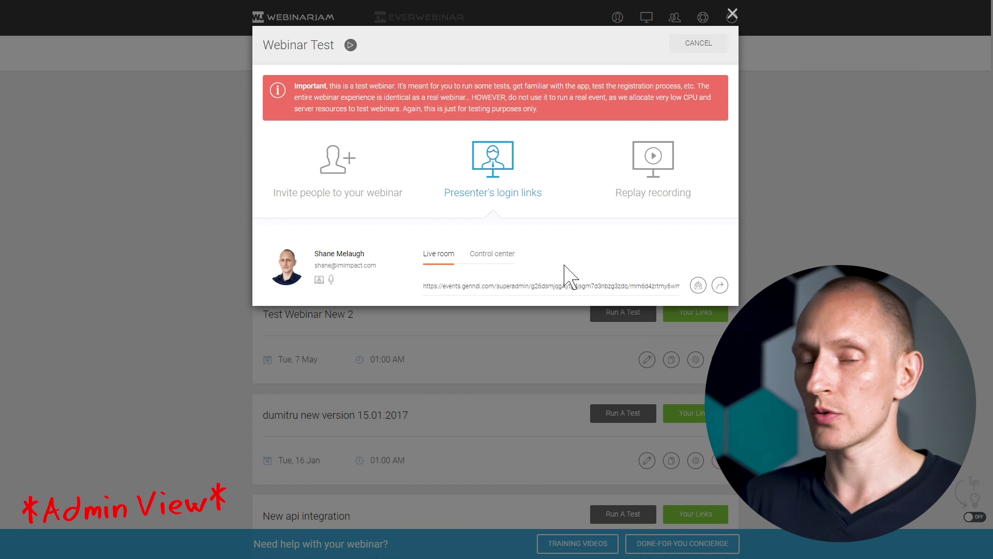
{"action": "left_click", "coordinate": [720, 285]}
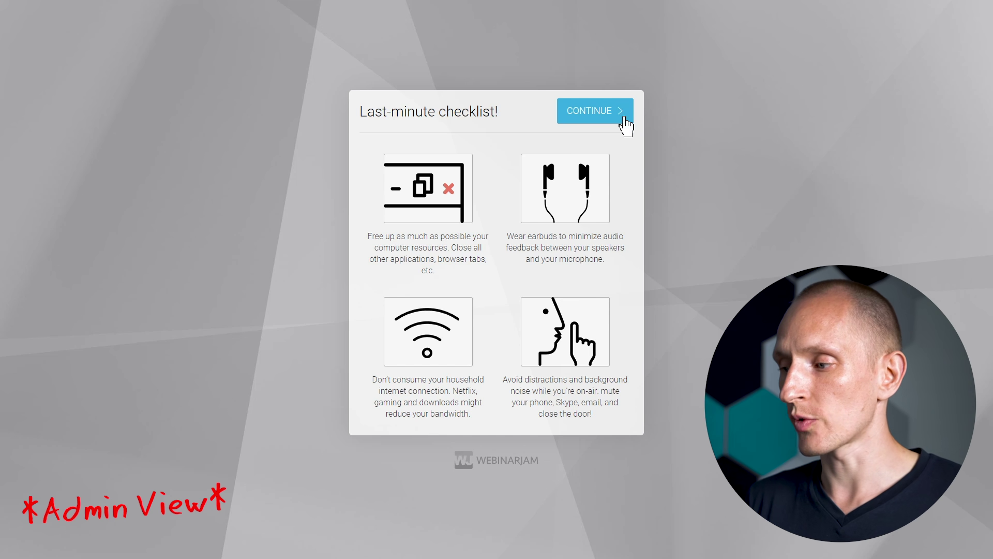
{"action": "left_click", "coordinate": [593, 117]}
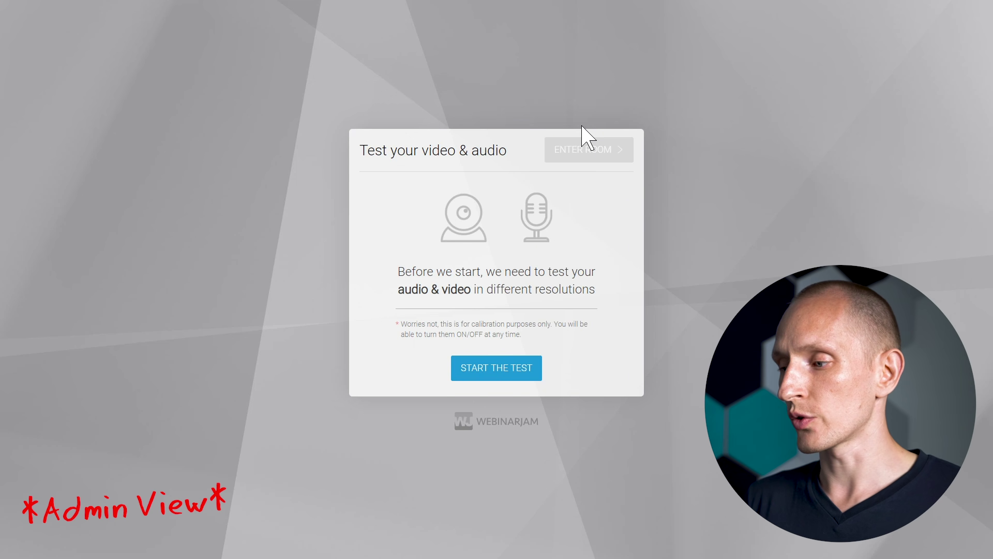
- Run the video and audio test and open management of the page's camera and microphone permissions
{"action": "left_click", "coordinate": [497, 367]}
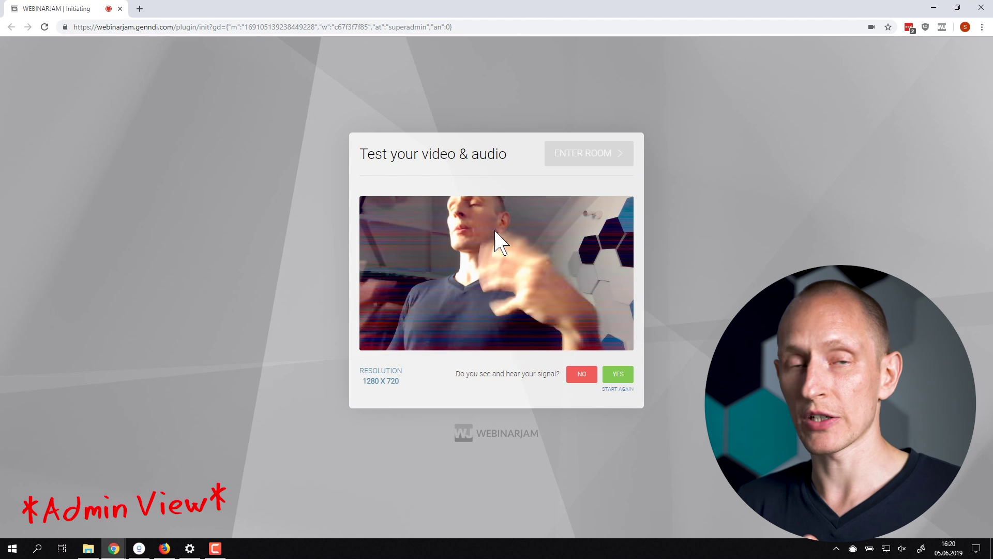
{"action": "left_click", "coordinate": [867, 28]}
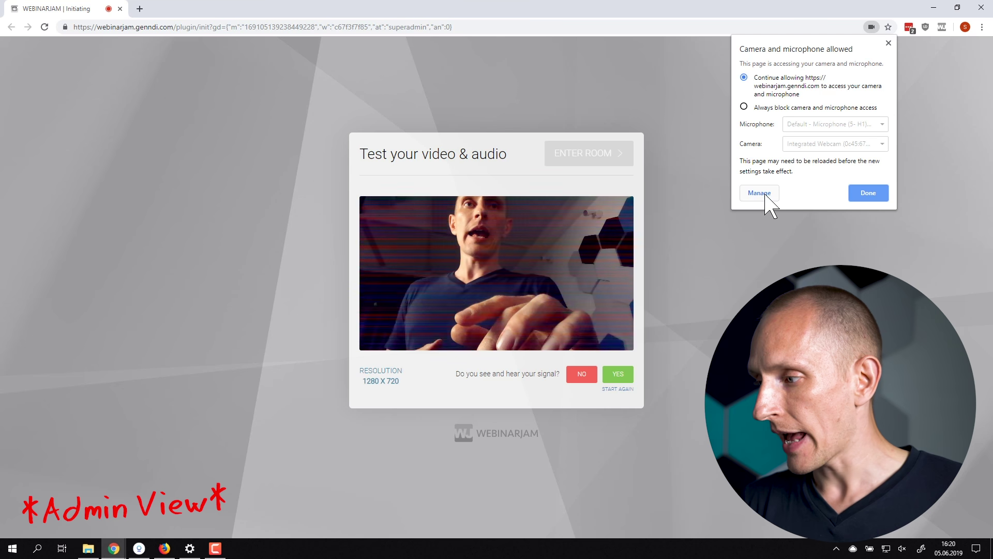
{"action": "left_click", "coordinate": [766, 194]}
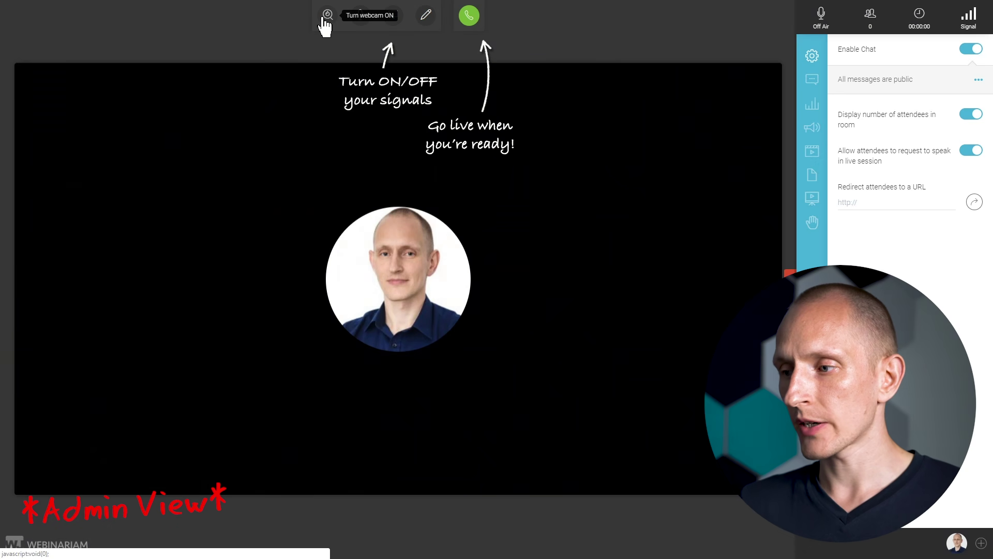
- Start the live event with the webcam on and enter it from the event login form as a test attendee
{"action": "left_click", "coordinate": [326, 18]}
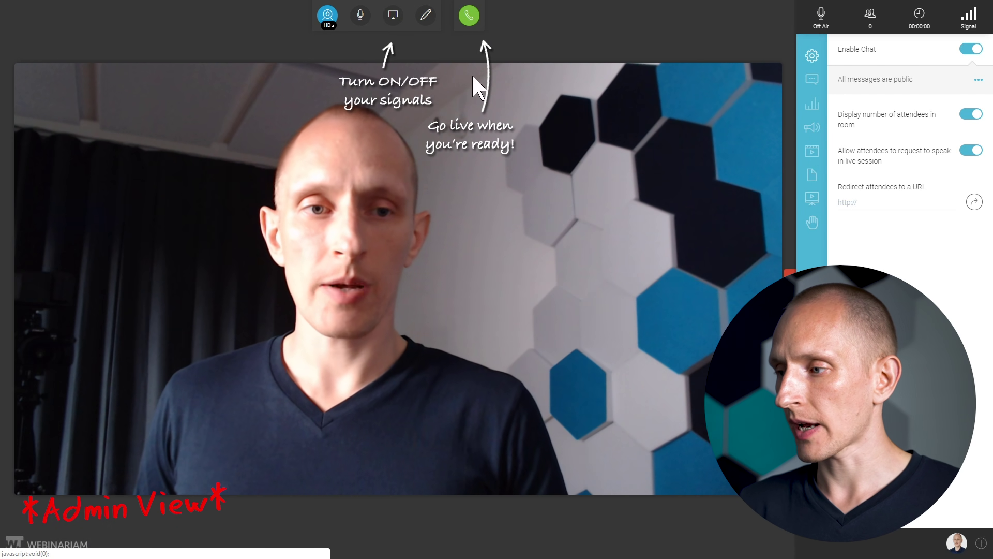
{"action": "left_click", "coordinate": [470, 16]}
{"action": "left_click", "coordinate": [421, 91]}
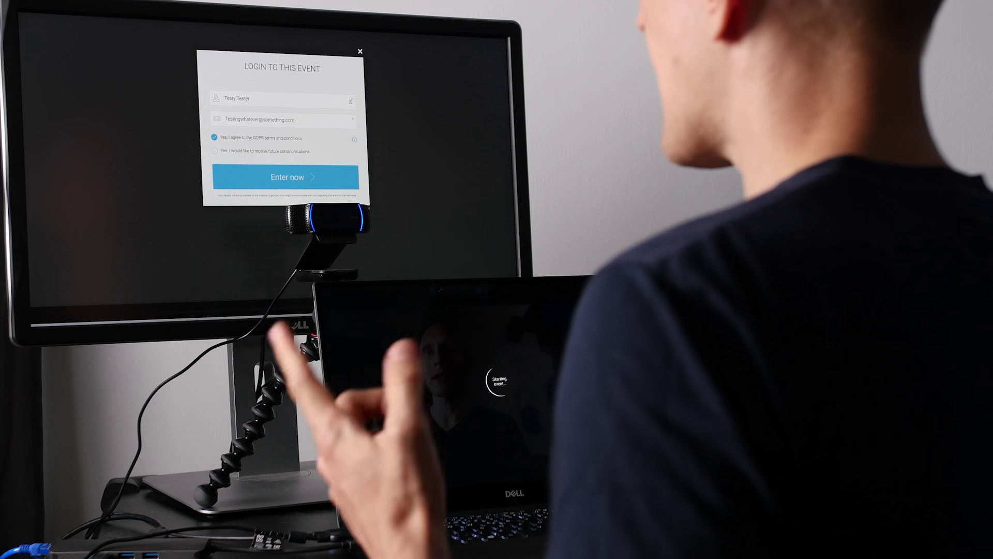
{"action": "left_click", "coordinate": [272, 179]}
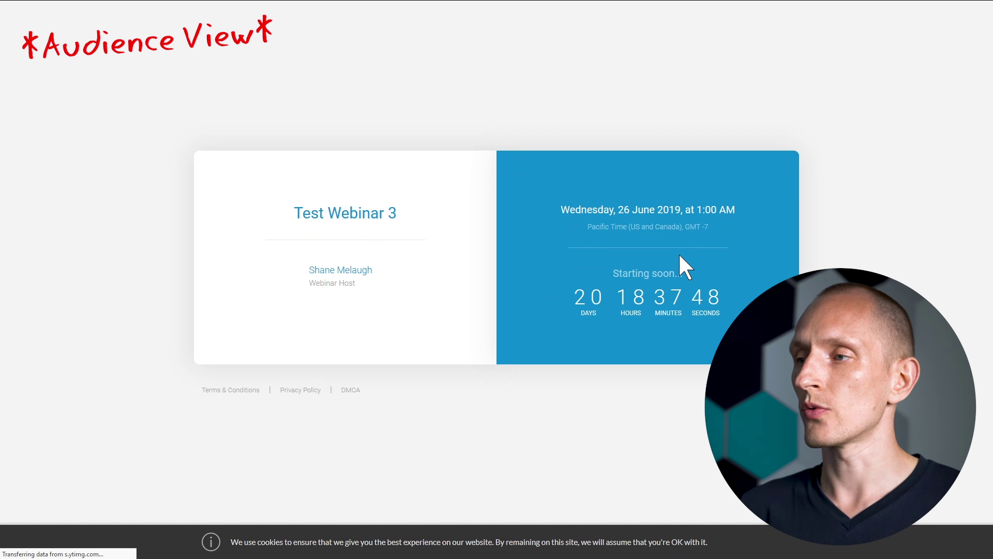